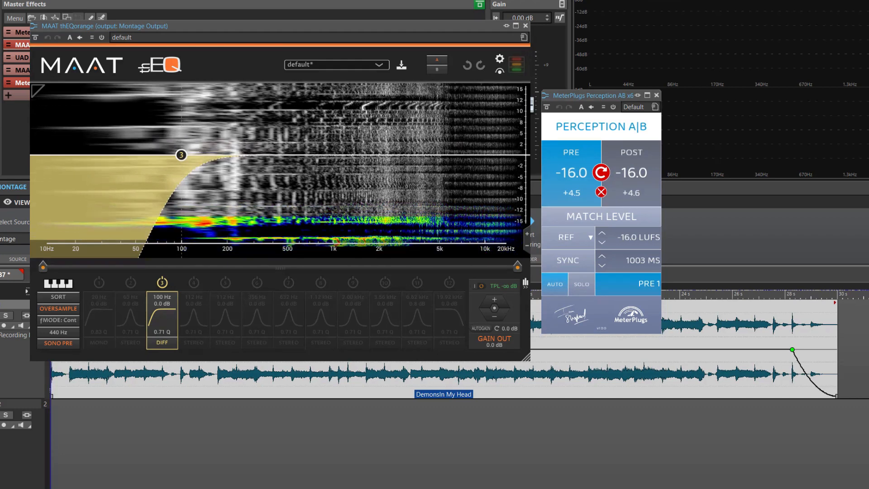
- Play the DemonsIn My Head clip and compare pre and post levels-matched sound for the 100 Hz side high-pass filter in thEQorange
key(space)
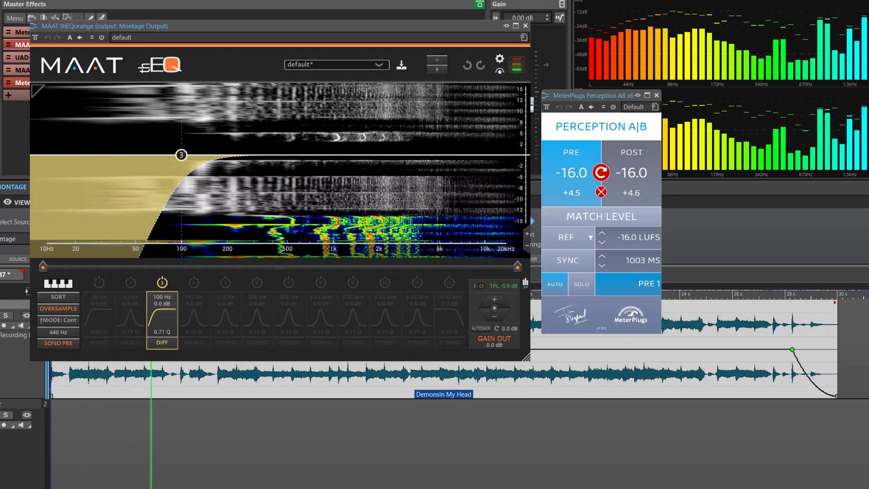
click(631, 172)
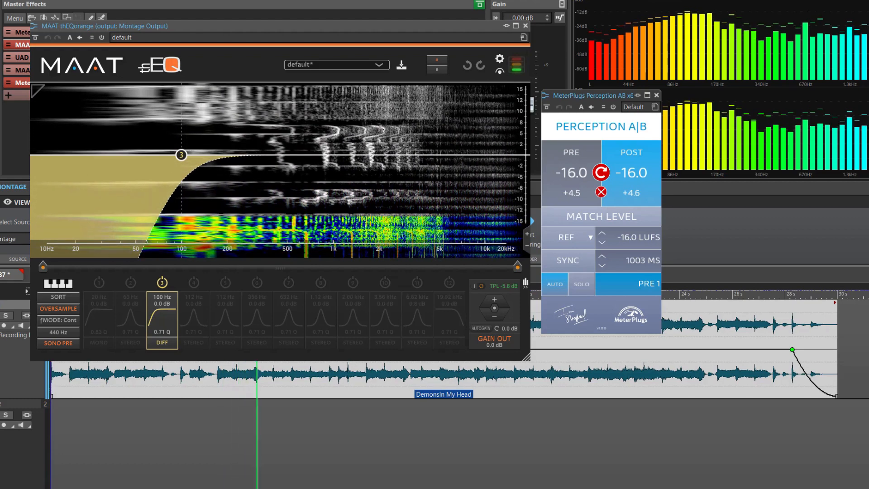
click(571, 173)
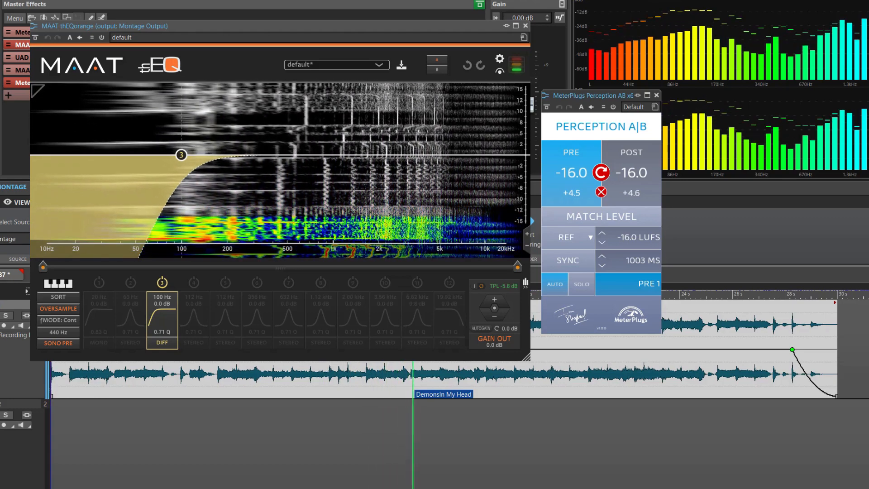
click(631, 172)
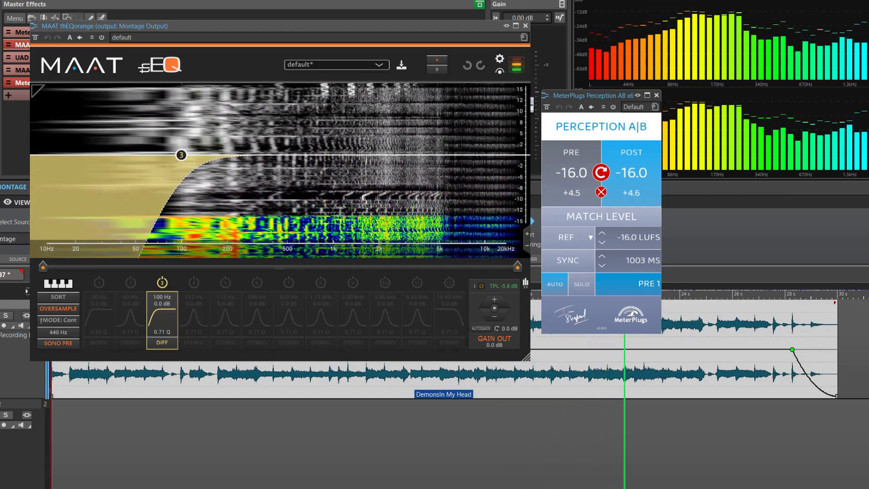
click(571, 173)
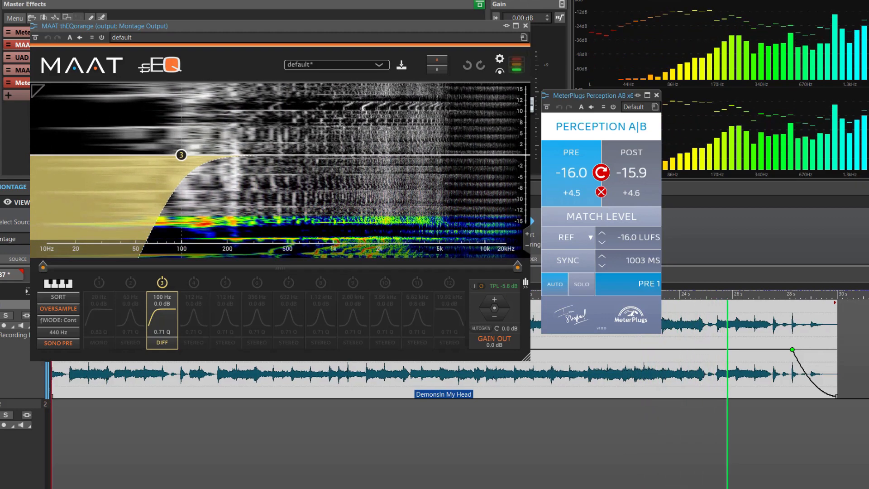
click(632, 173)
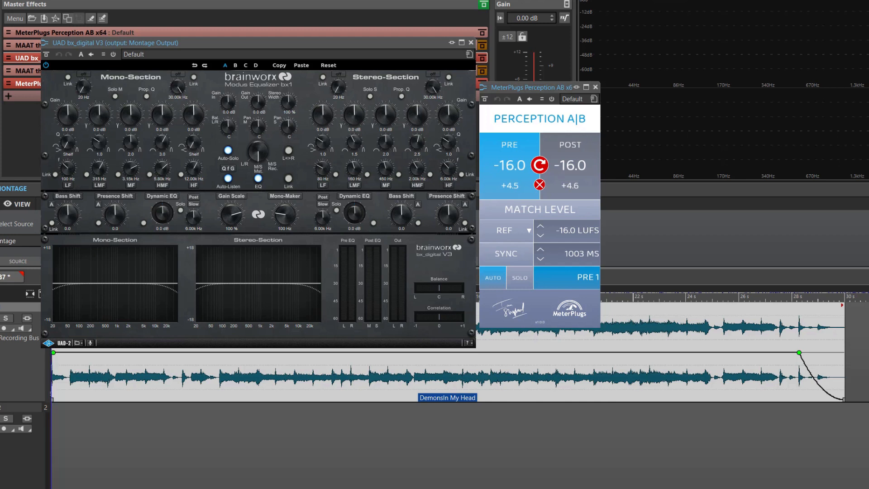
- Play the clip and alternate between the post and pre signals to audition the bx_digital V3 processing
key(space)
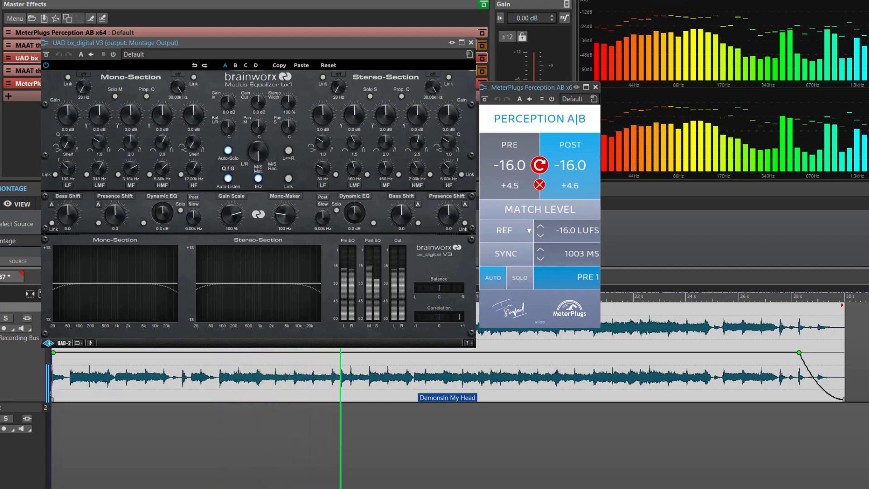
click(509, 165)
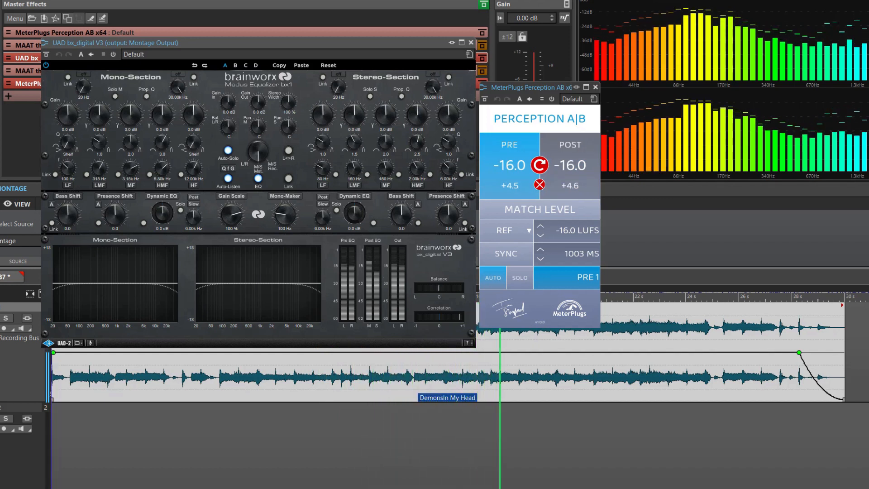
click(570, 165)
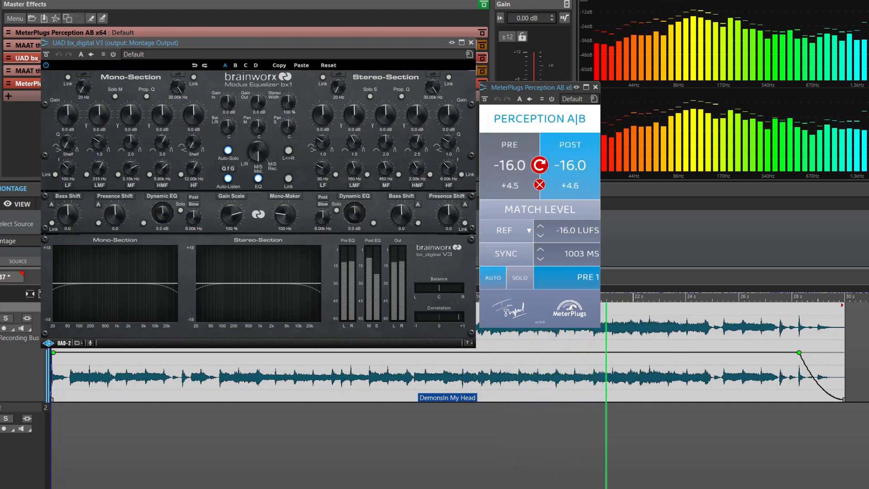
click(510, 165)
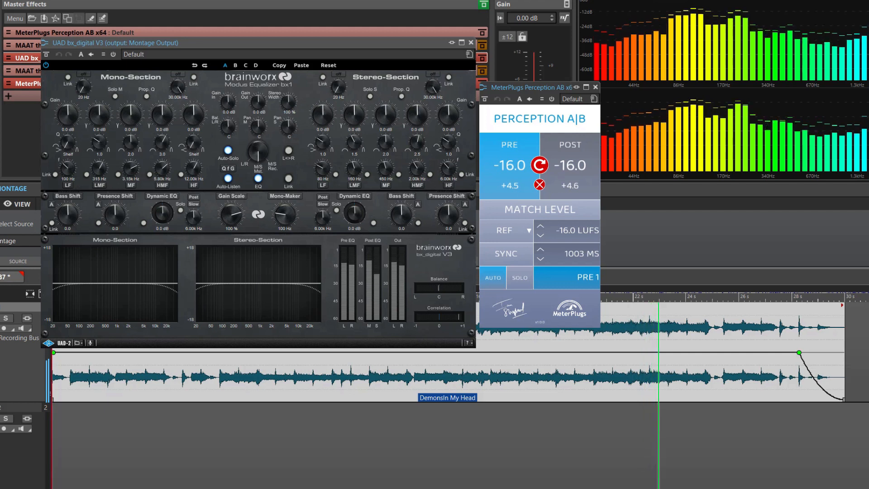
click(570, 165)
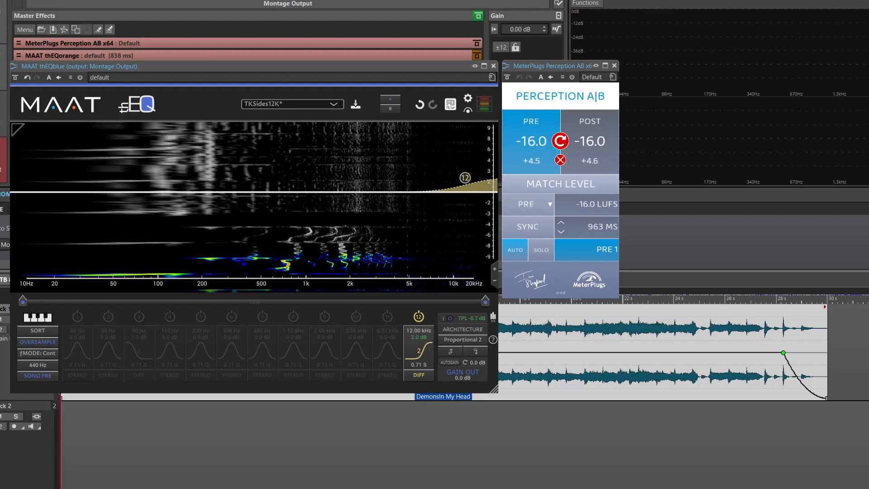
- Play the clip and alternate between pre and post to audition thEQblue's 12 kHz high-shelf boost on the side signal
key(space)
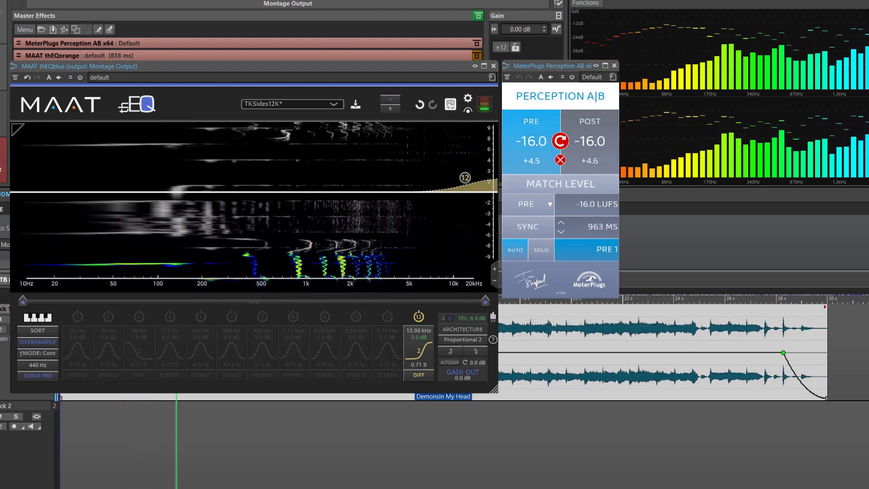
click(590, 141)
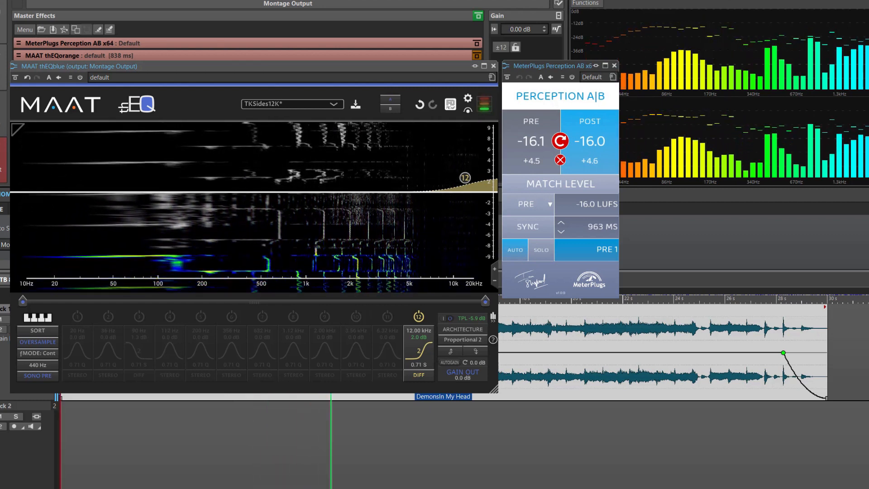
click(531, 141)
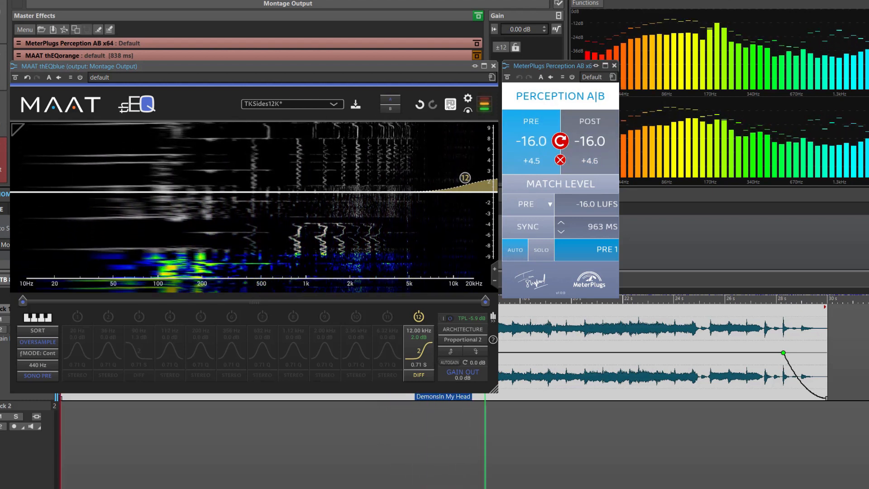
click(589, 142)
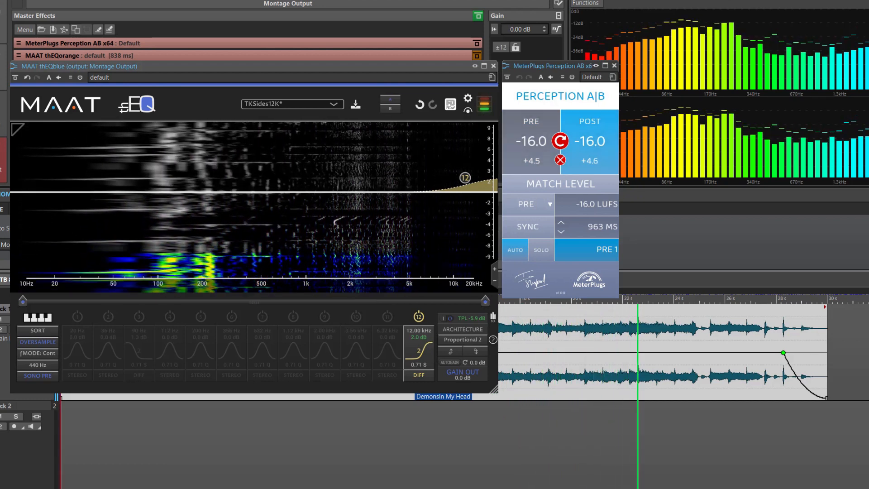
click(531, 142)
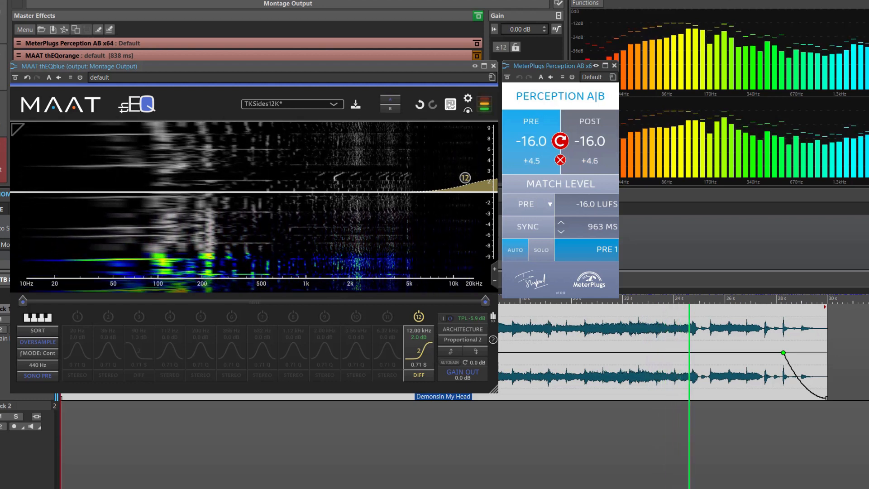
click(590, 141)
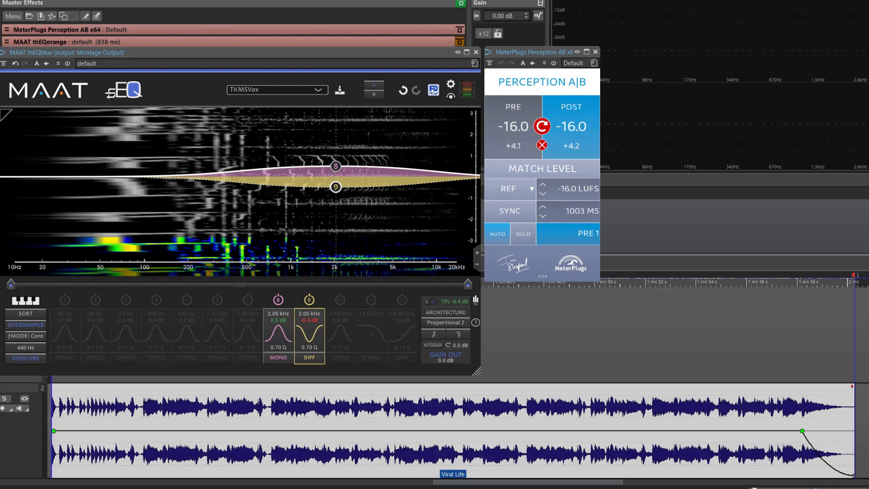
- Play the Viral Life clip and alternate between post and pre to audition the 2.05 kHz mono boost and side cut
key(space)
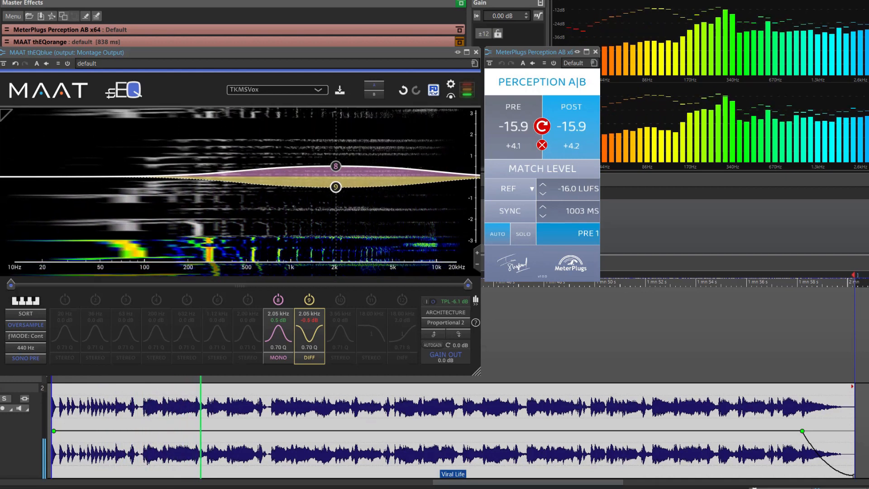
click(513, 126)
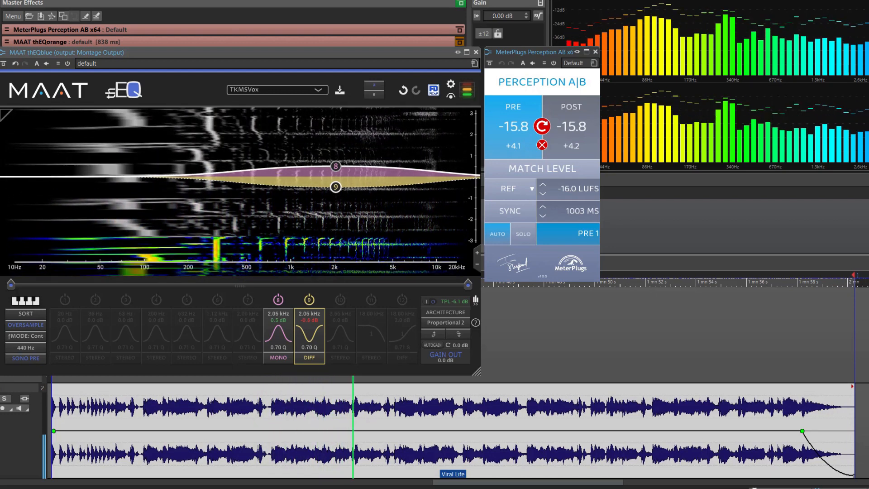
click(571, 126)
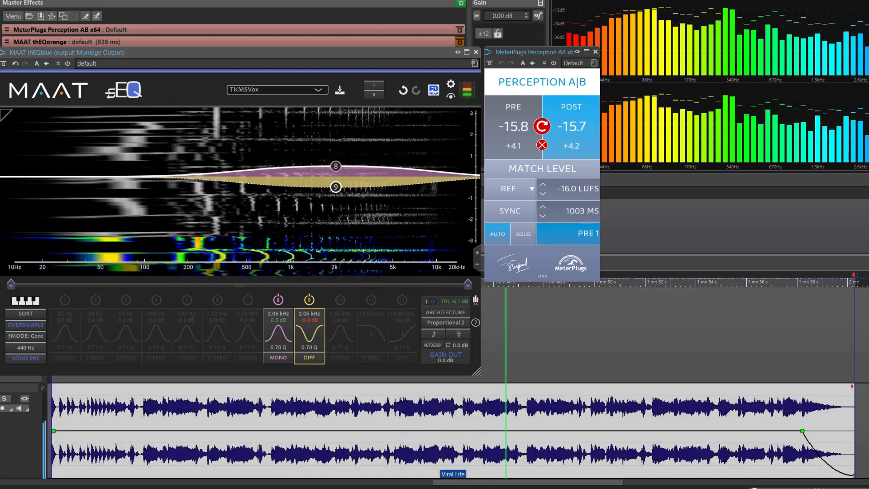
click(513, 126)
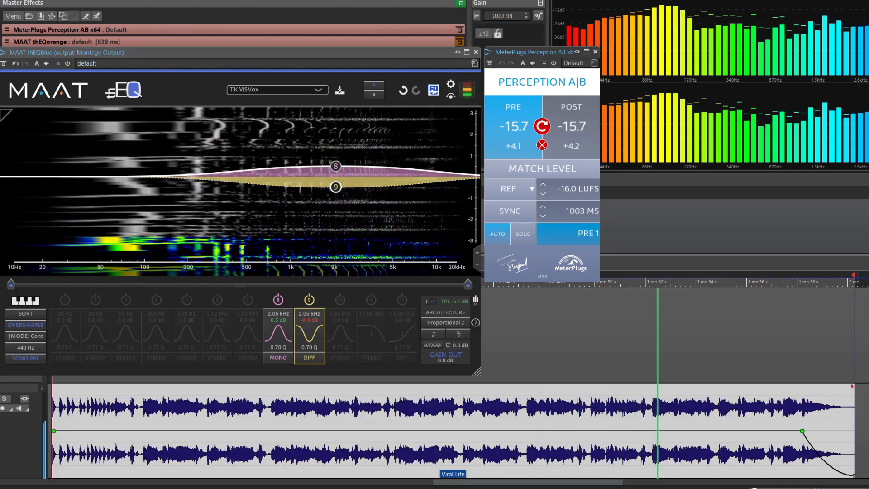
click(571, 127)
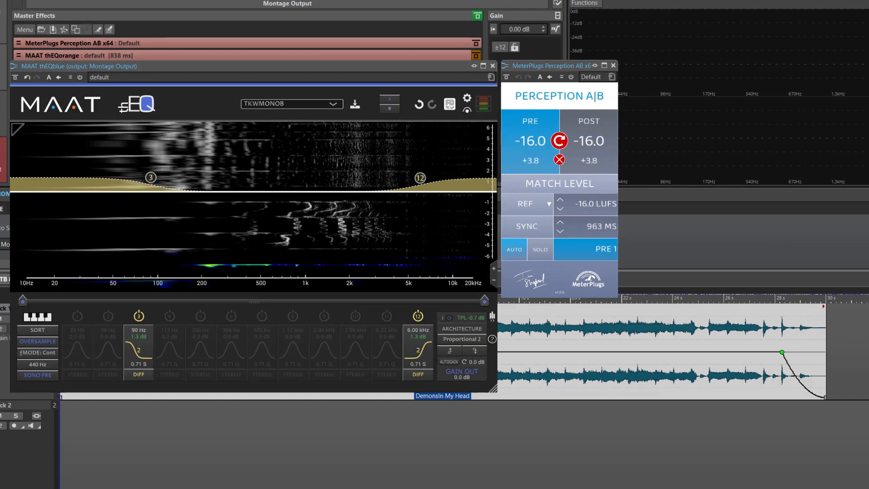
- Play the DemonsIn My Head clip to audition thEQblue's side shelf boosts at 90 Hz and 6 kHz
key(space)
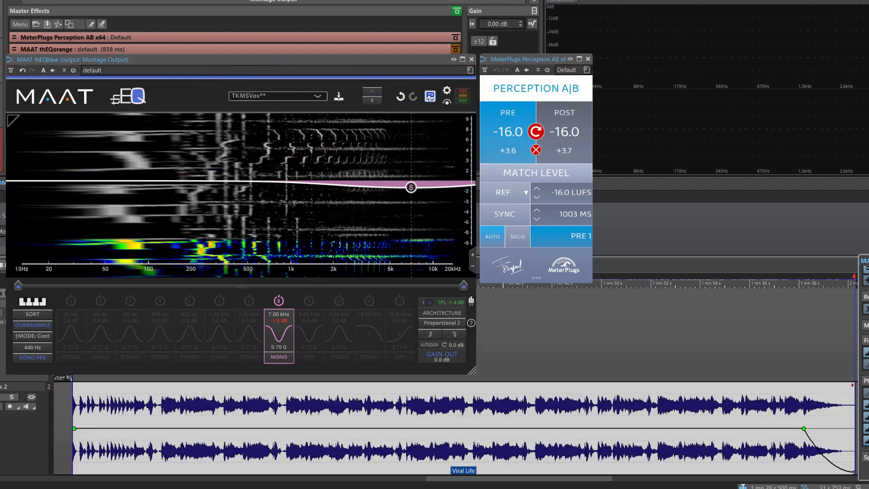
- Play the Viral Life clip and alternate between pre and post to audition the 7 kHz mono cut in thEQblue
key(space)
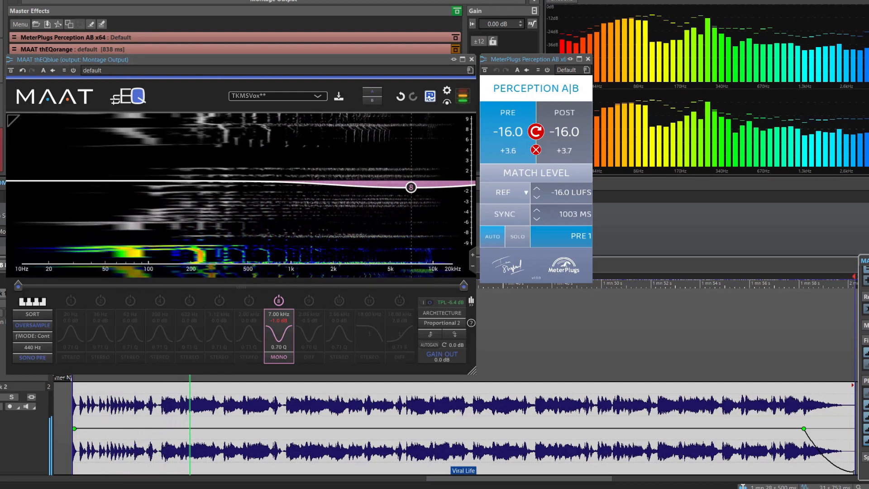
click(564, 132)
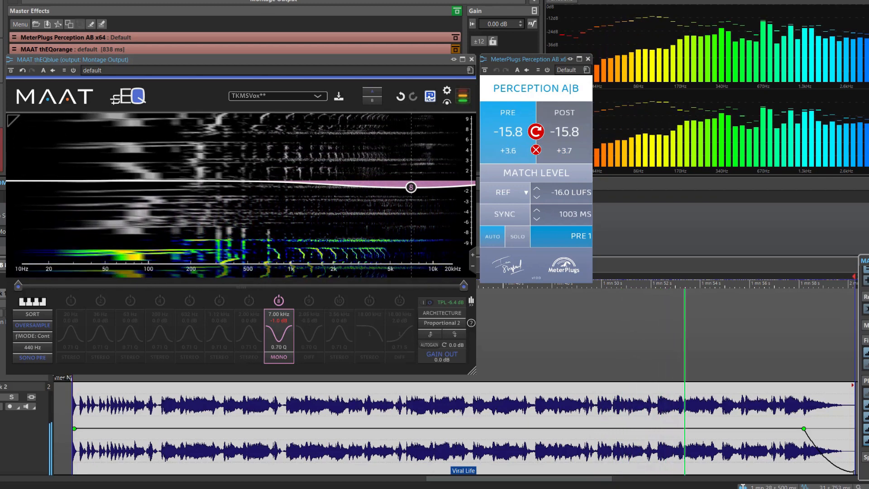
click(565, 132)
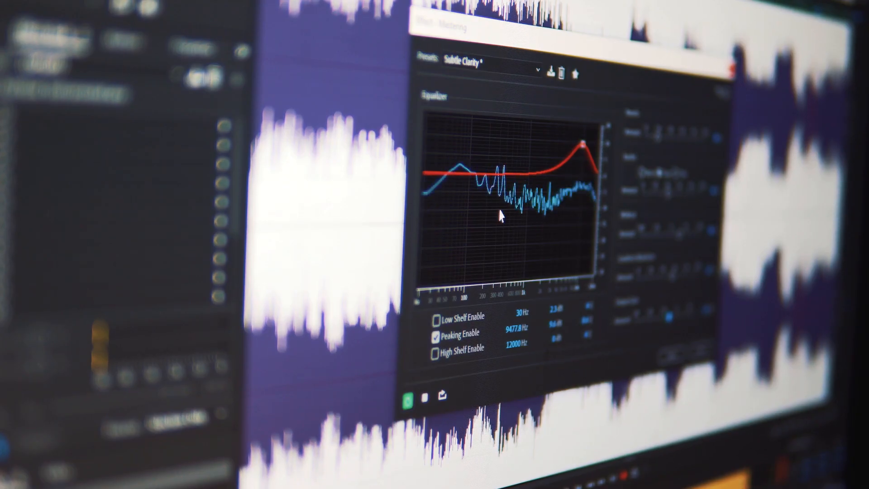
click(494, 64)
click(500, 122)
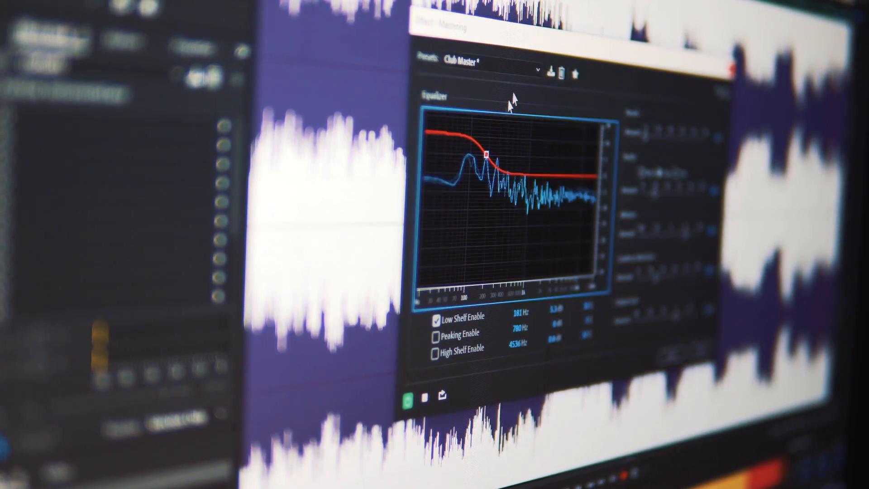
click(521, 68)
click(525, 104)
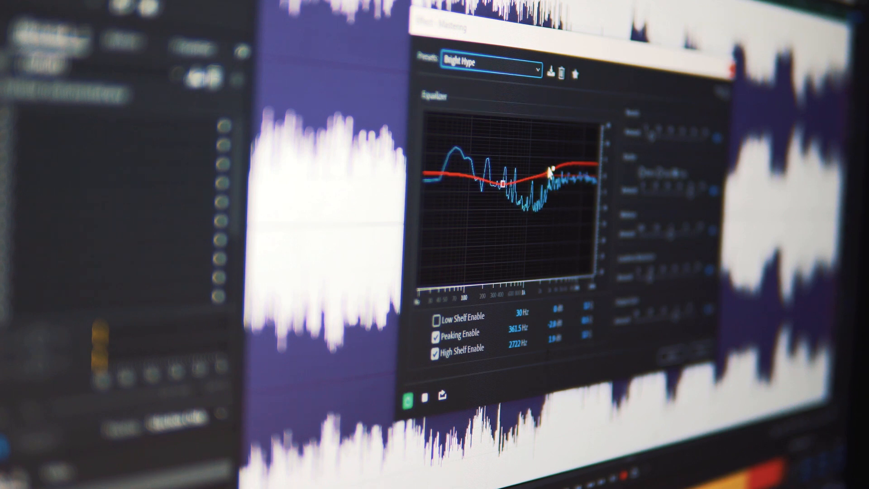
drag(549, 170, 559, 160)
drag(502, 183, 483, 203)
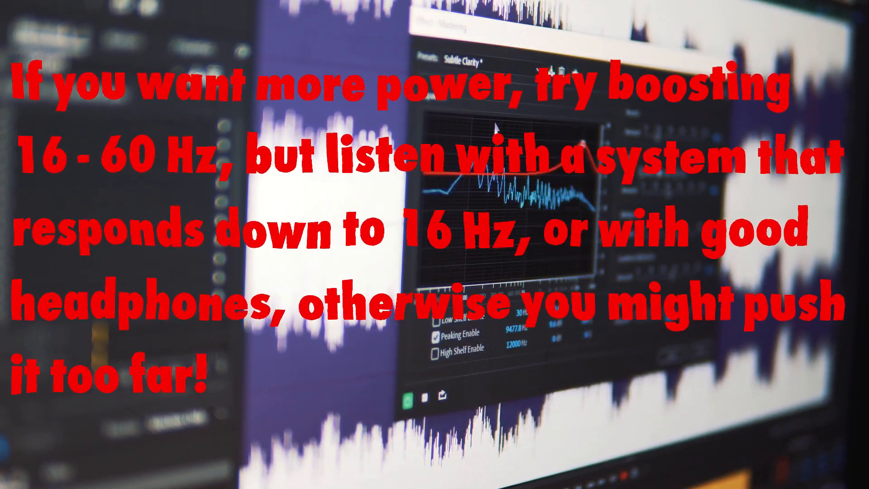
click(501, 120)
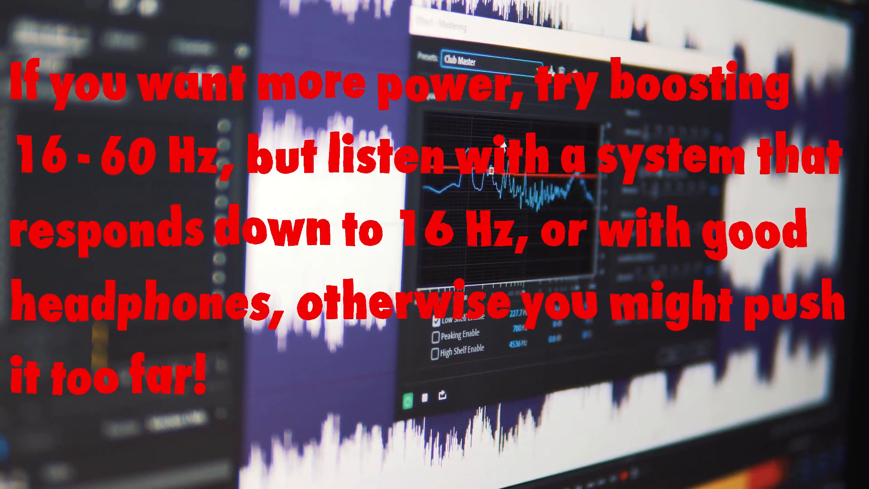